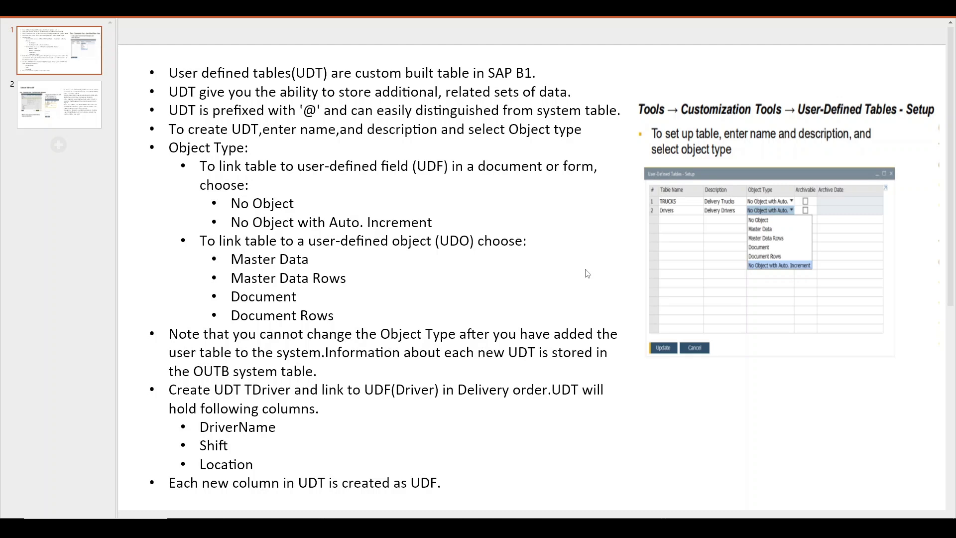
Step: Move to slide 2, which covers linking the user table to a UDF
{"action": "left_click", "coordinate": [71, 111]}
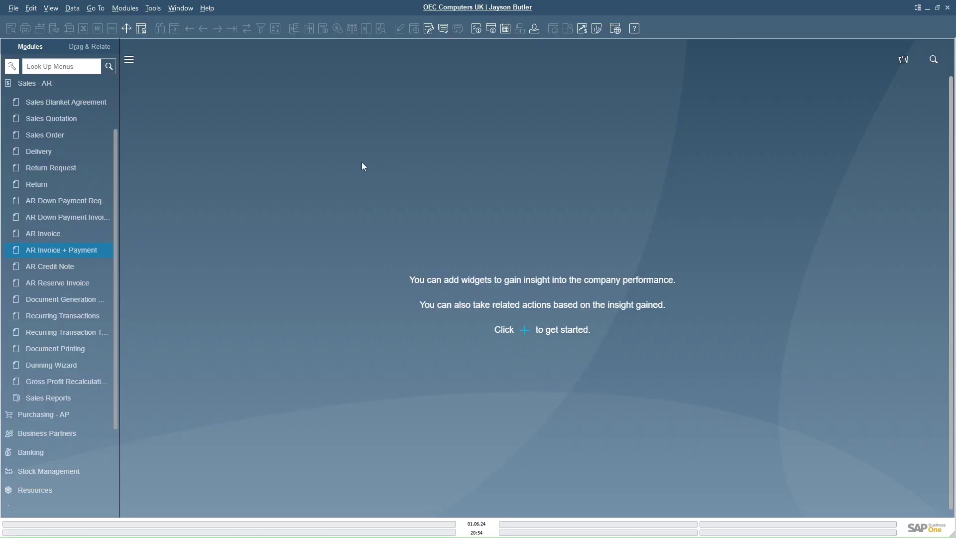
Step: Open the User-Defined Tables - Setup window from Tools > Customisation Tools
{"action": "left_click", "coordinate": [153, 8]}
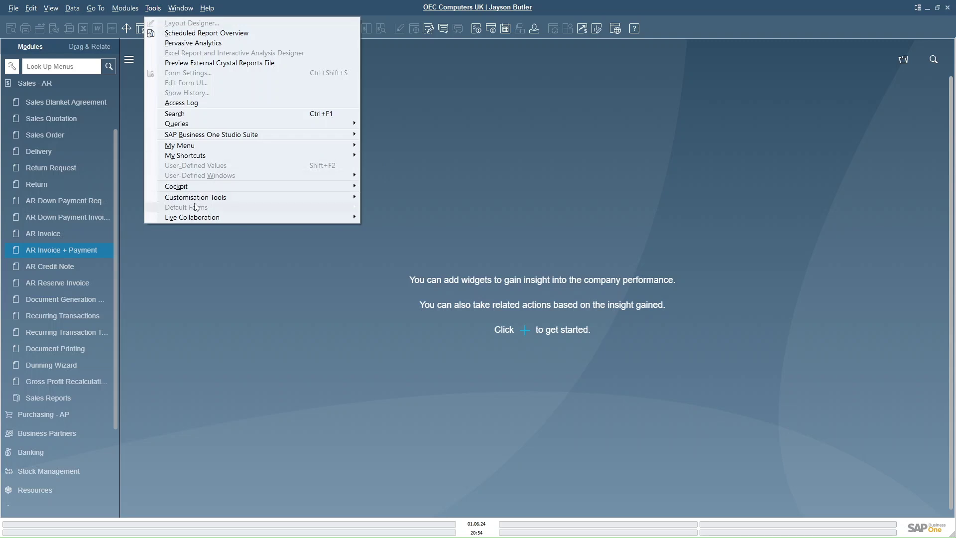
{"action": "mouse_move", "coordinate": [194, 199]}
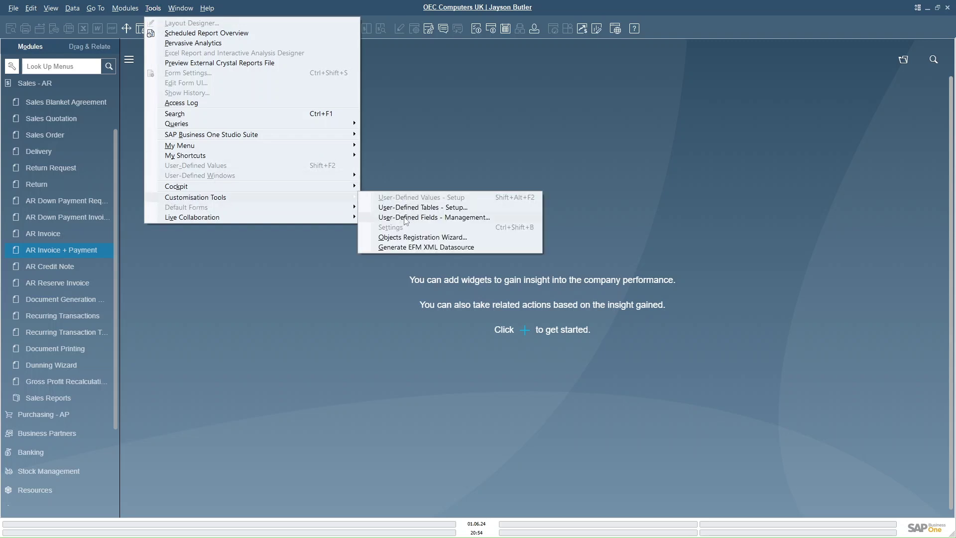
{"action": "left_click", "coordinate": [430, 211]}
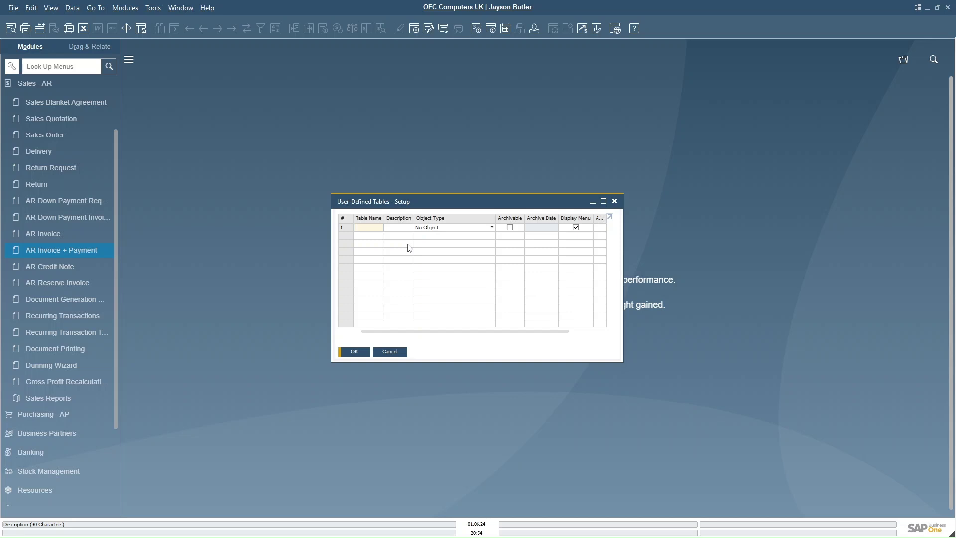
Step: Create user table DRIVER, description 'Driver', with object type No Object with Auto. Increment
{"action": "type", "text": "Driver"}
{"action": "key", "text": "Tab"}
{"action": "type", "text": "D"}
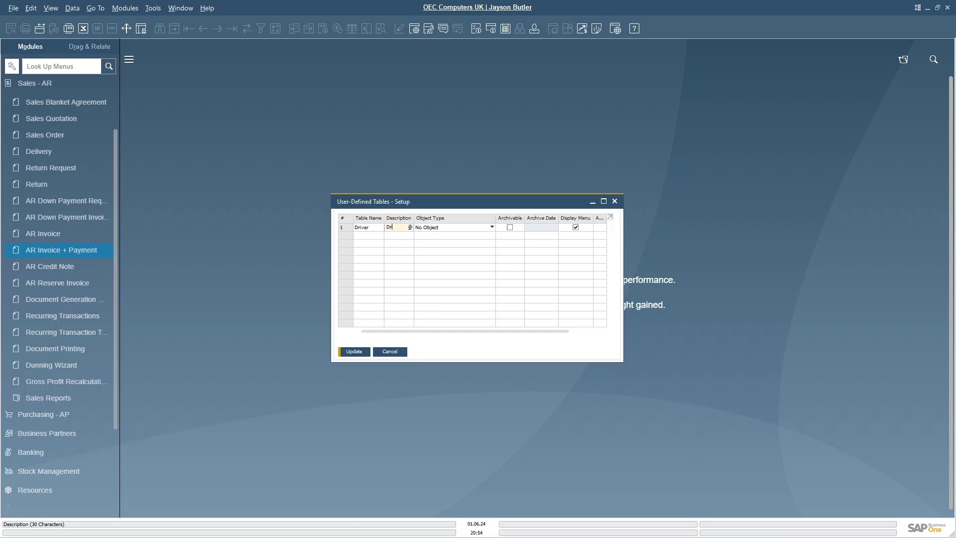
{"action": "type", "text": "river"}
{"action": "key", "text": "Tab"}
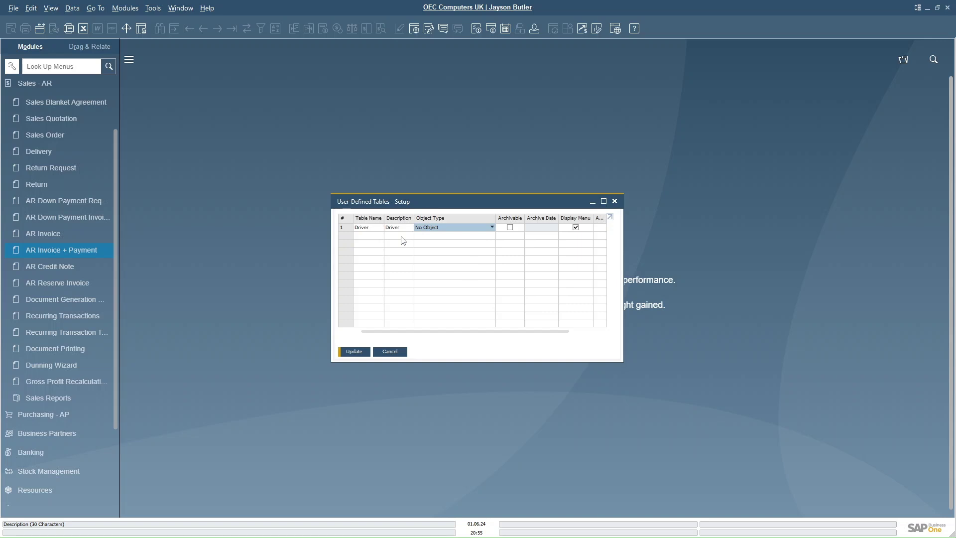
{"action": "left_click", "coordinate": [444, 226]}
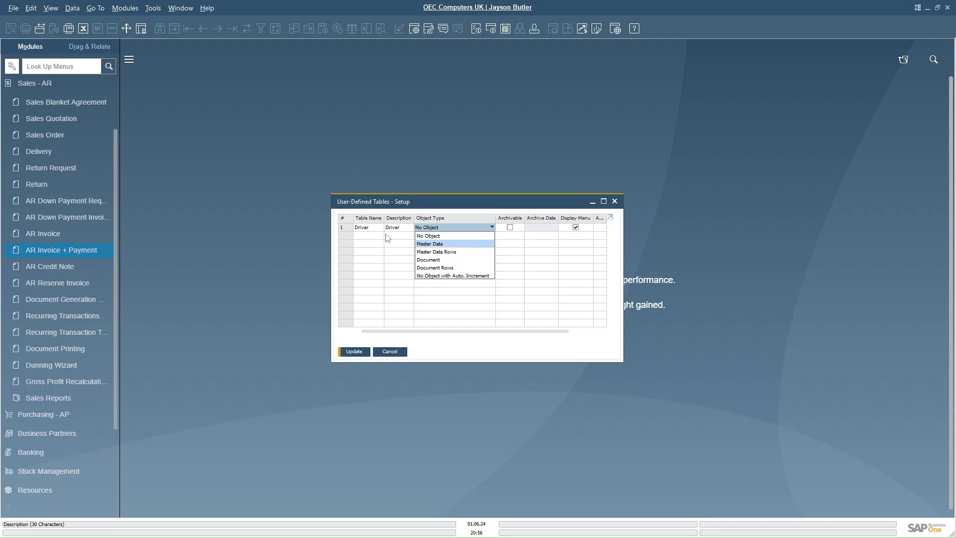
{"action": "left_click", "coordinate": [449, 276]}
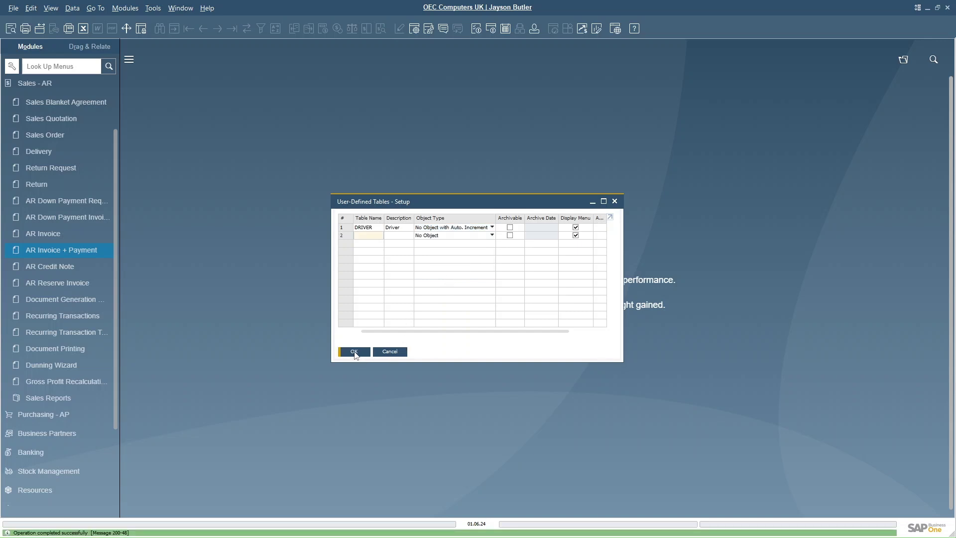
{"action": "left_click", "coordinate": [354, 351]}
{"action": "left_click", "coordinate": [152, 8]}
Step: View the empty DRIVER - Driver records window, then close it without saving
{"action": "mouse_move", "coordinate": [189, 177]}
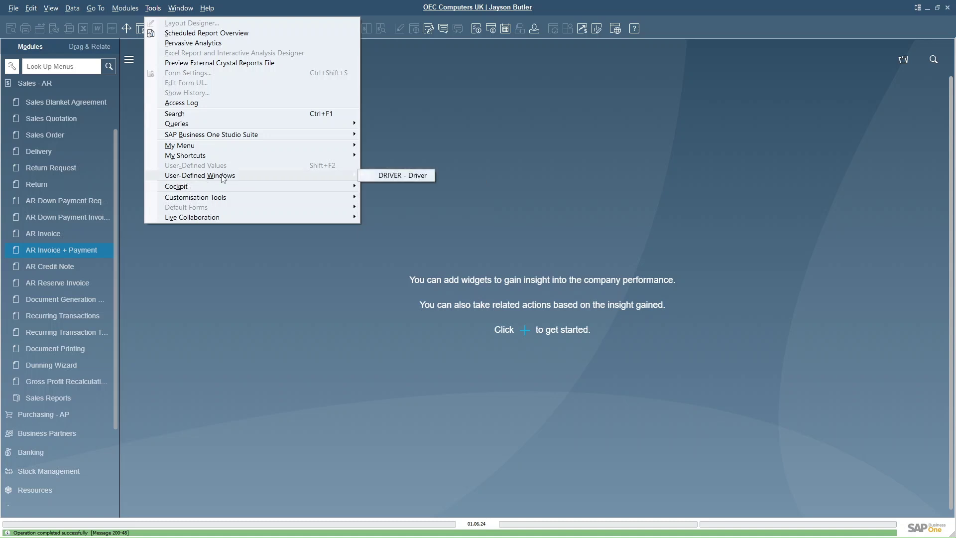
{"action": "left_click", "coordinate": [390, 175]}
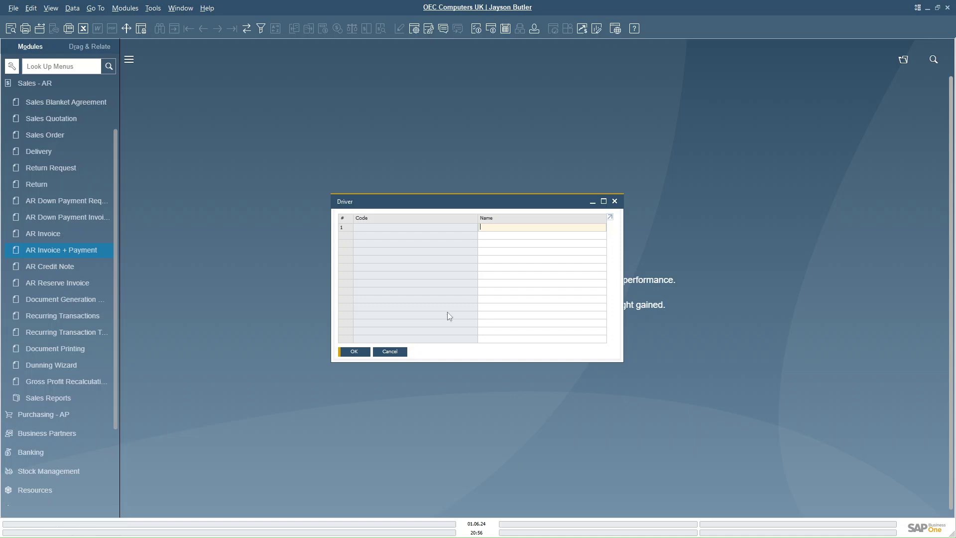
{"action": "left_click", "coordinate": [397, 352]}
{"action": "left_click", "coordinate": [153, 8]}
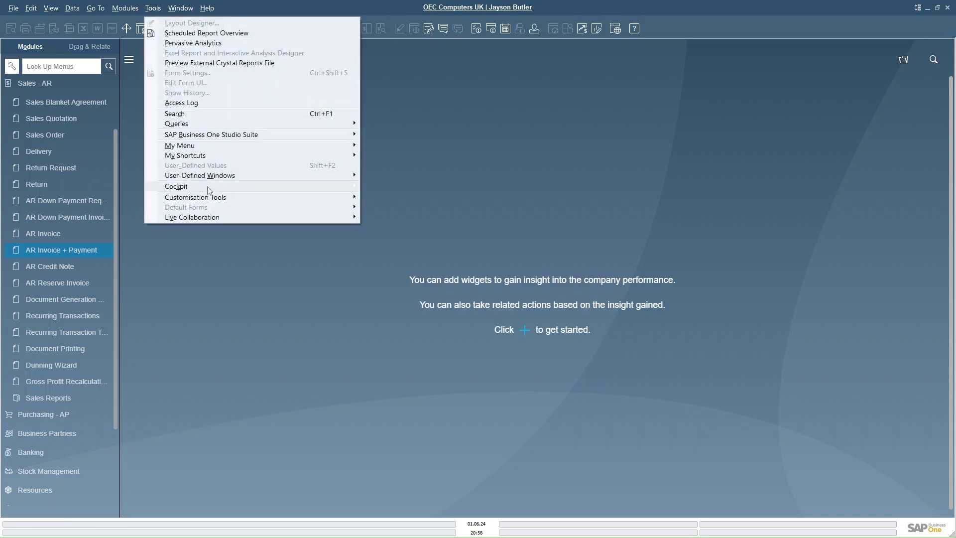
{"action": "mouse_move", "coordinate": [200, 198]}
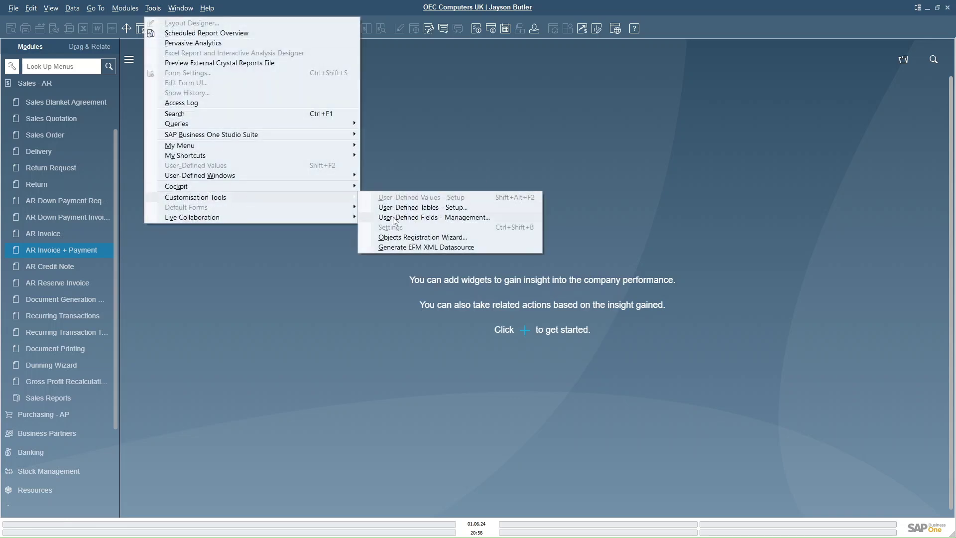
Step: Add field DriverName, described 'Driver Name', with length 100 to the Driver user table
{"action": "left_click", "coordinate": [419, 219]}
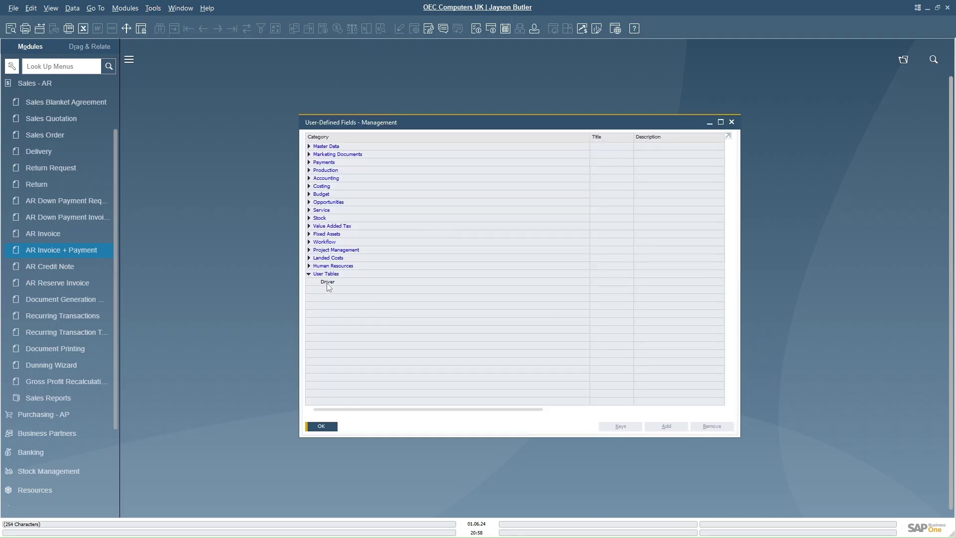
{"action": "left_click", "coordinate": [327, 283]}
{"action": "left_click", "coordinate": [670, 427]}
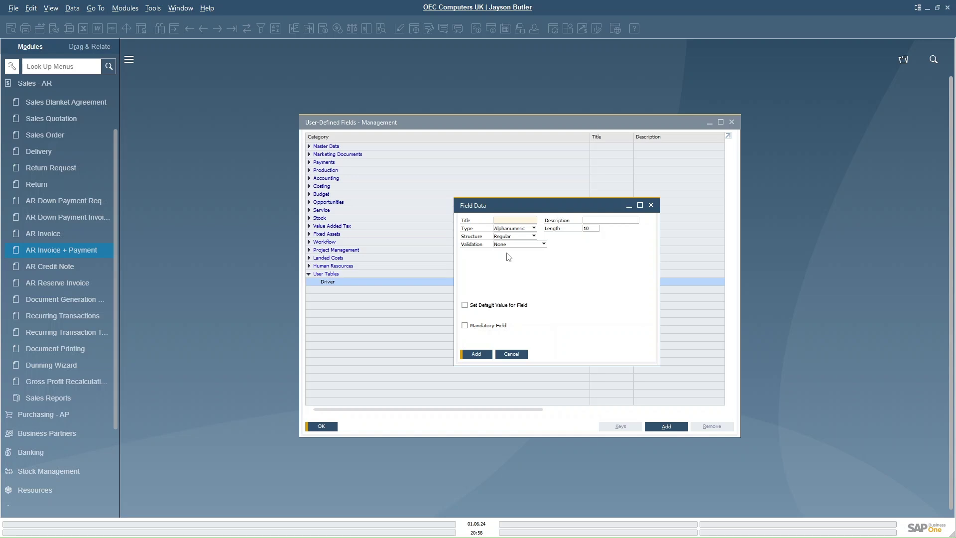
{"action": "type", "text": "DriverName"}
{"action": "key", "text": "Tab"}
{"action": "type", "text": "Driver Name"}
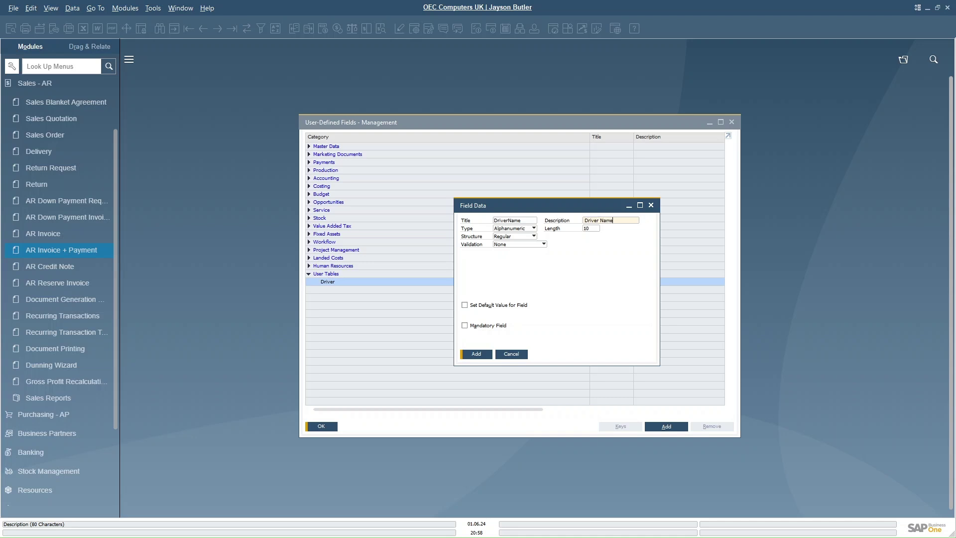
{"action": "left_click", "coordinate": [588, 230]}
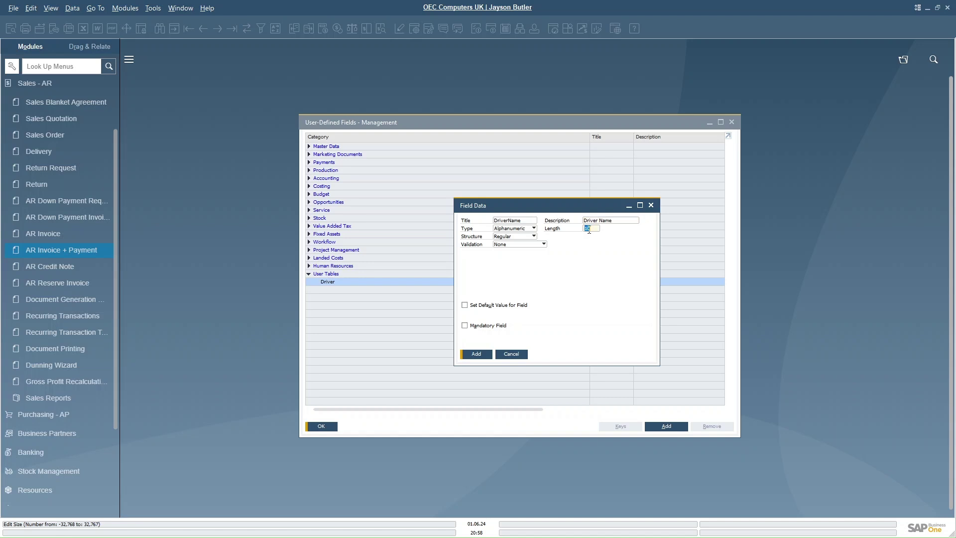
{"action": "type", "text": "100"}
{"action": "left_click", "coordinate": [477, 354]}
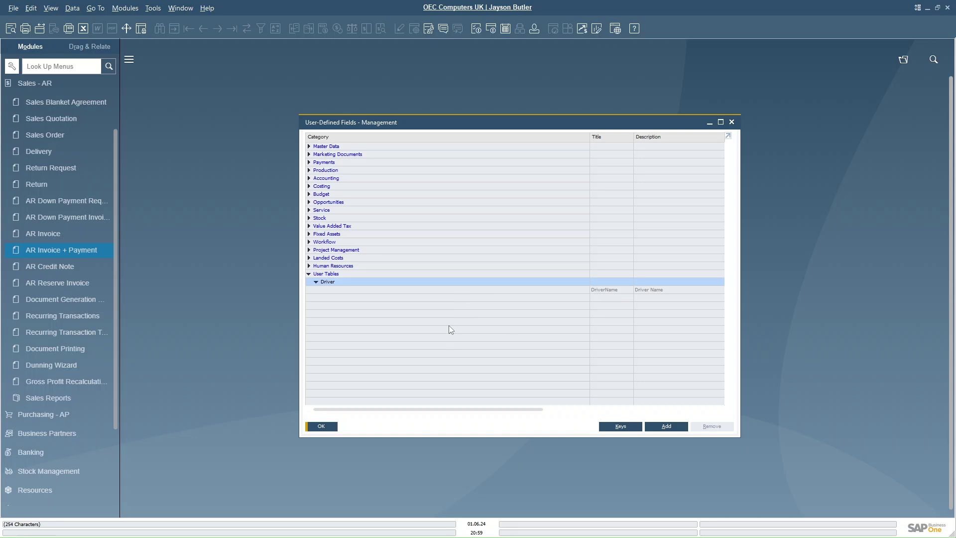
Step: Add a Shift field, described 'Shift', to the Driver table
{"action": "left_click", "coordinate": [656, 427]}
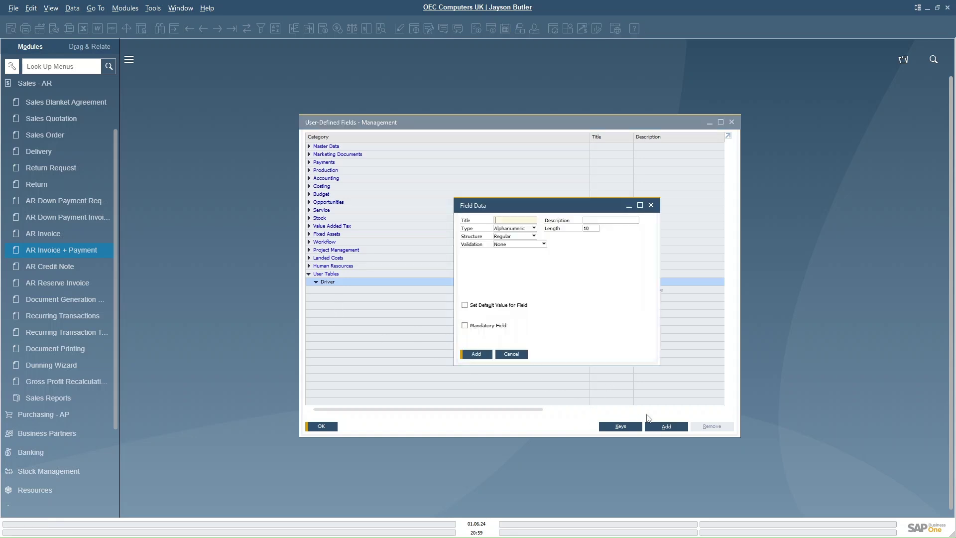
{"action": "type", "text": "Shift"}
{"action": "key", "text": "Tab"}
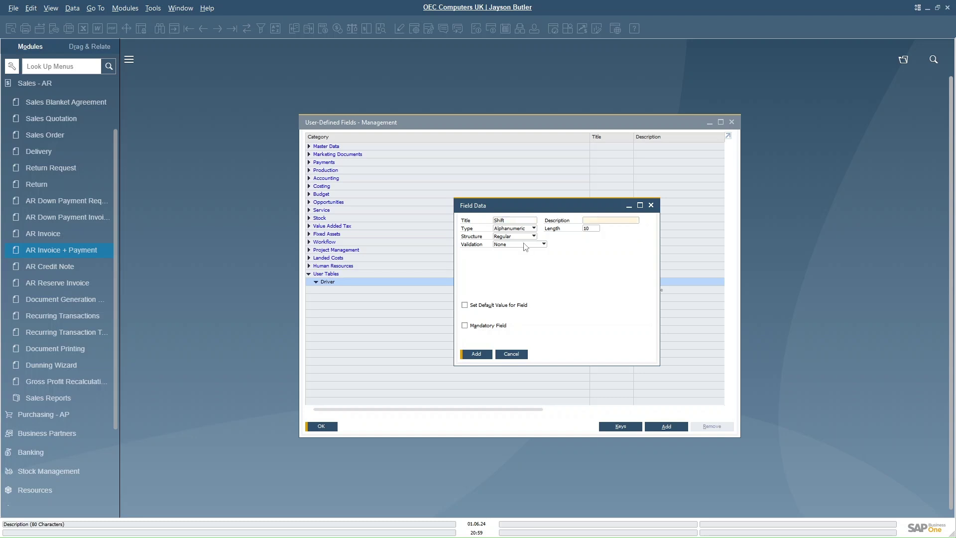
{"action": "type", "text": "Shift"}
{"action": "left_click", "coordinate": [587, 230]}
{"action": "left_click", "coordinate": [476, 353]}
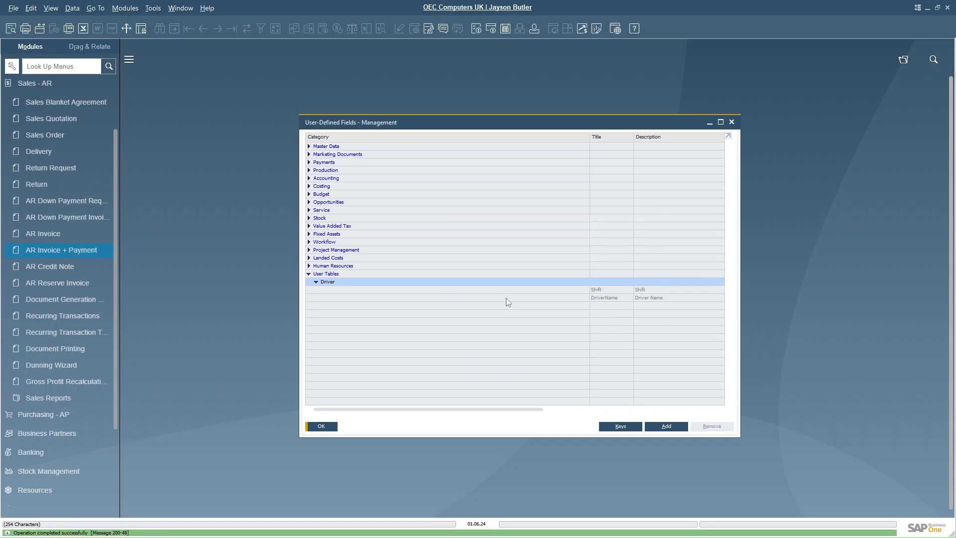
Step: Add a Location field with length 100 to the Driver table, then close field management
{"action": "left_click", "coordinate": [666, 426]}
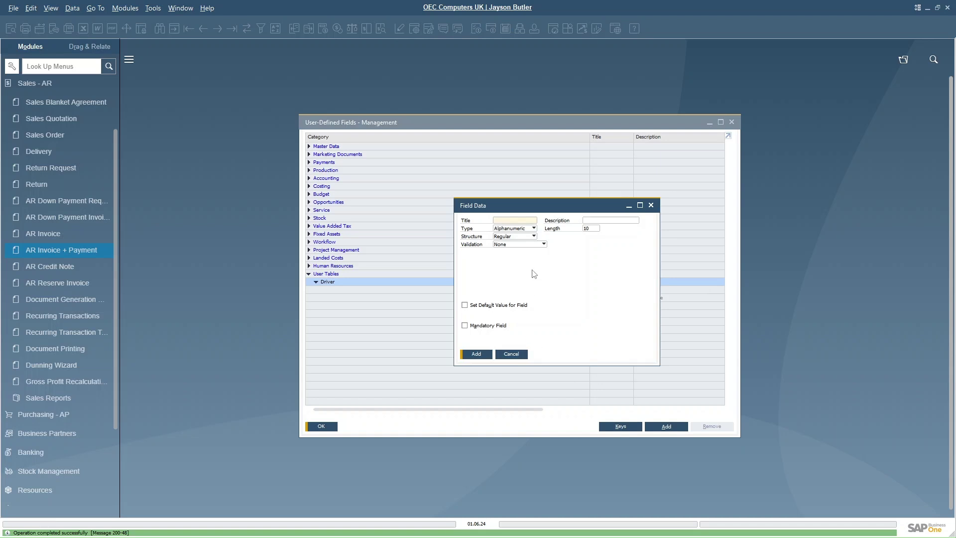
{"action": "type", "text": "Location"}
{"action": "key", "text": "Tab"}
{"action": "key", "text": "shift+Tab"}
{"action": "type", "text": "Lo"}
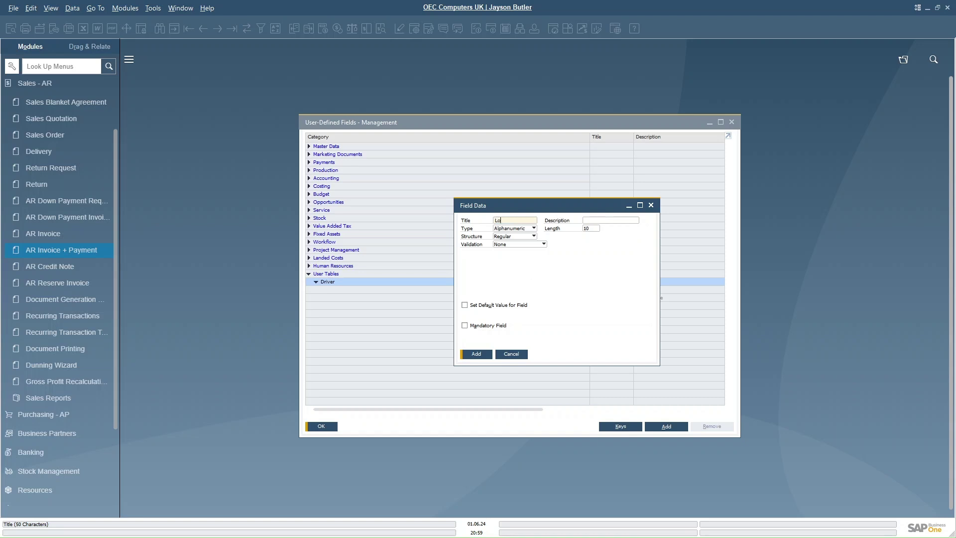
{"action": "type", "text": "cation"}
{"action": "key", "text": "Tab"}
{"action": "type", "text": "Locati"}
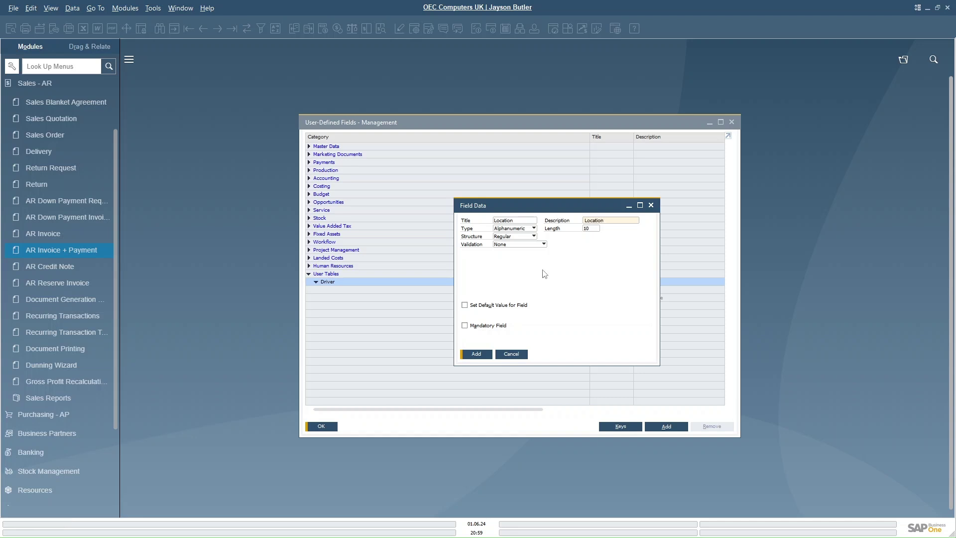
{"action": "left_click", "coordinate": [595, 230]}
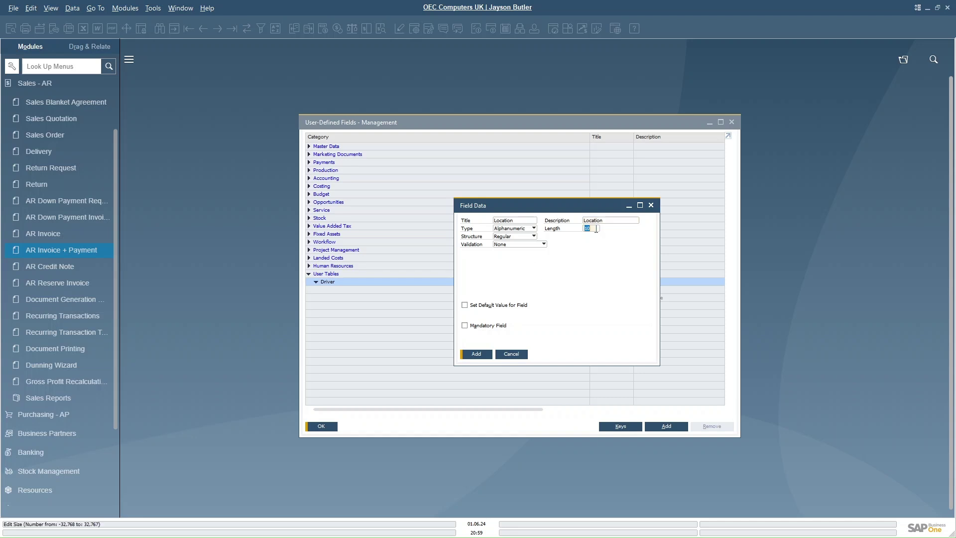
{"action": "type", "text": "0"}
{"action": "left_click", "coordinate": [486, 354]}
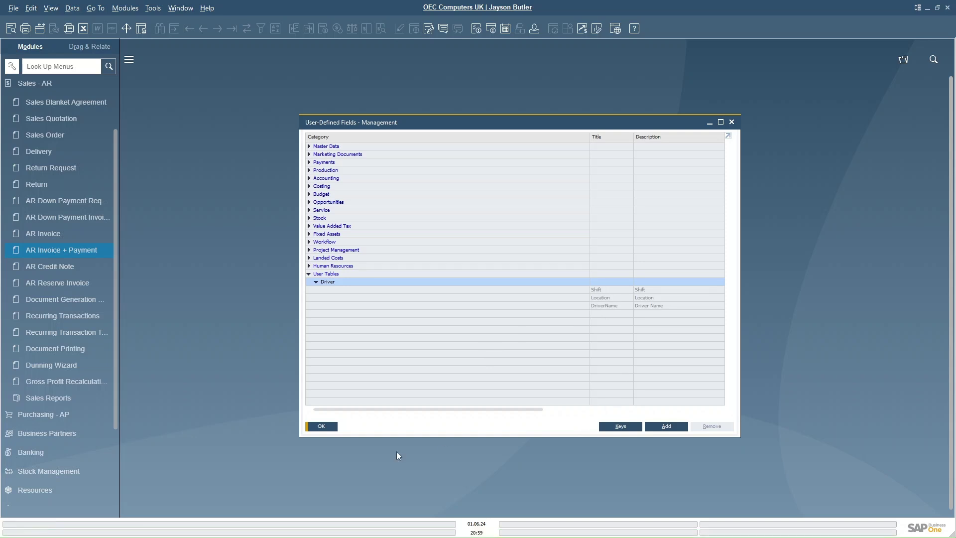
{"action": "left_click", "coordinate": [330, 428]}
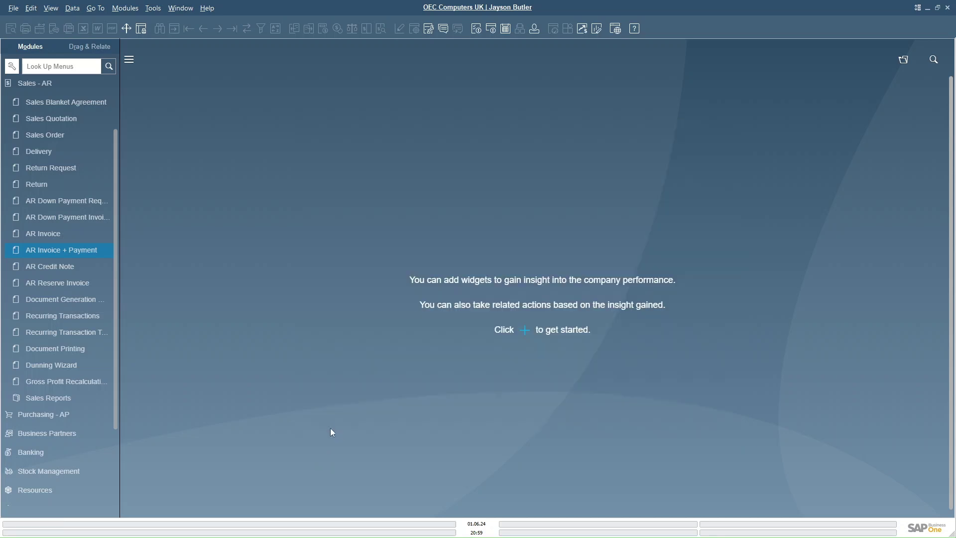
Step: Open the Driver records window and enter ABC as the first record's name
{"action": "left_click", "coordinate": [153, 9]}
{"action": "mouse_move", "coordinate": [199, 180]}
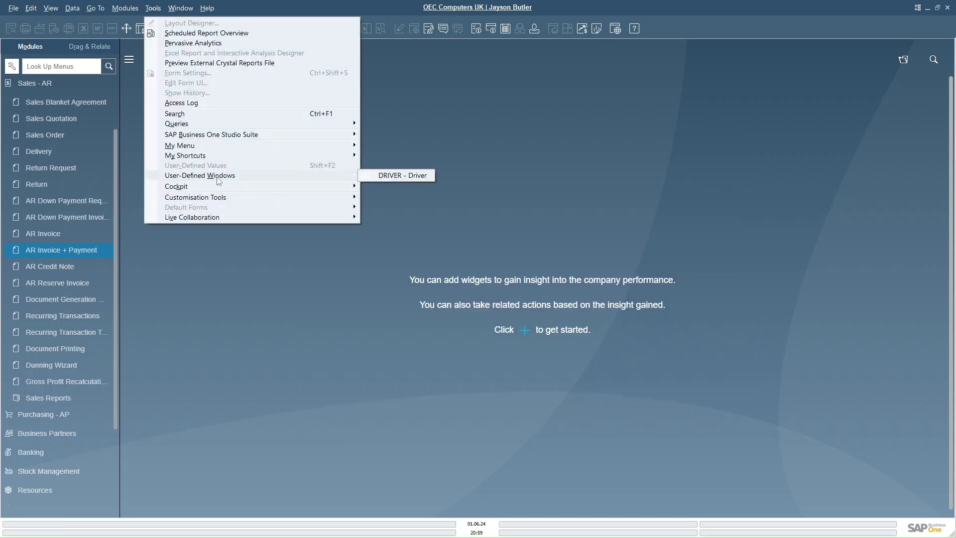
{"action": "left_click", "coordinate": [401, 178]}
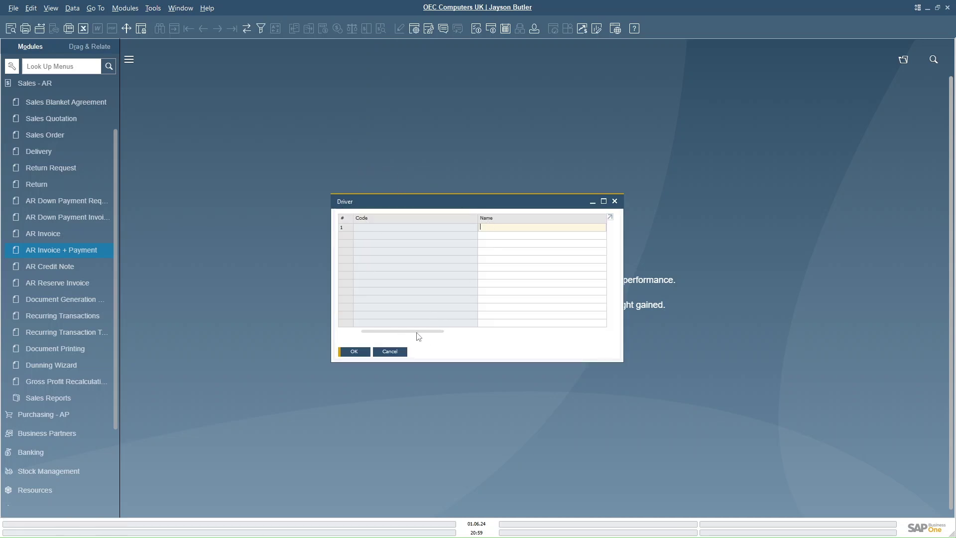
{"action": "left_click_drag", "start_coordinate": [417, 332], "coordinate": [389, 336]}
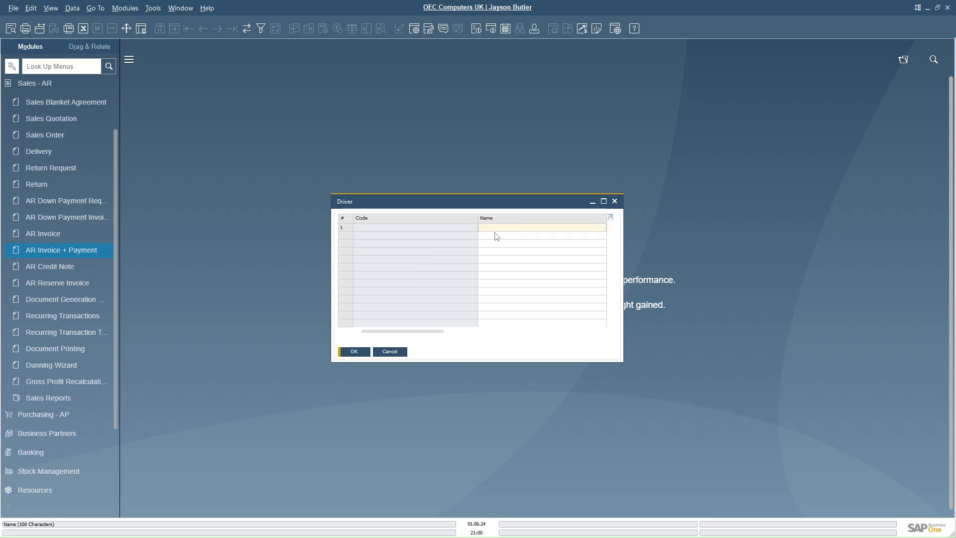
{"action": "type", "text": "ABC"}
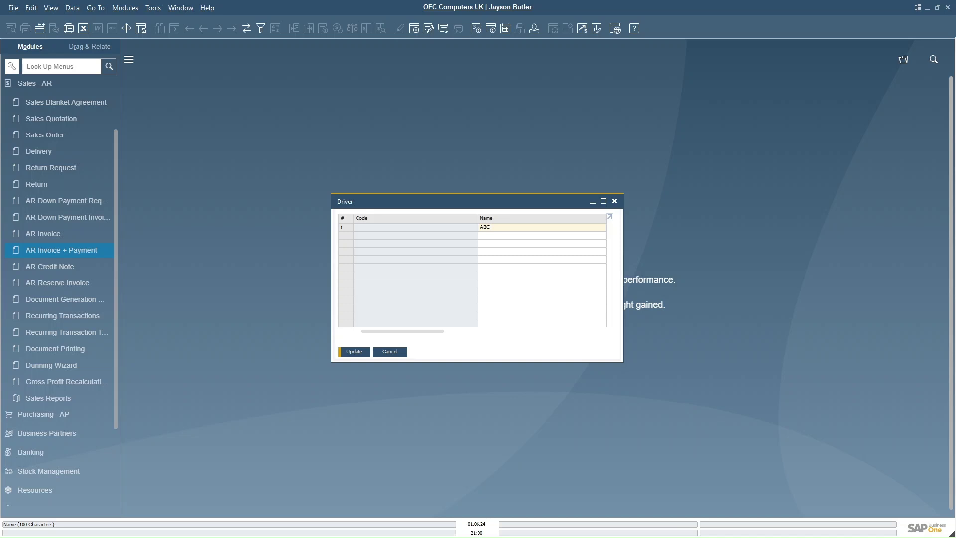
{"action": "left_click_drag", "start_coordinate": [435, 333], "coordinate": [463, 331]}
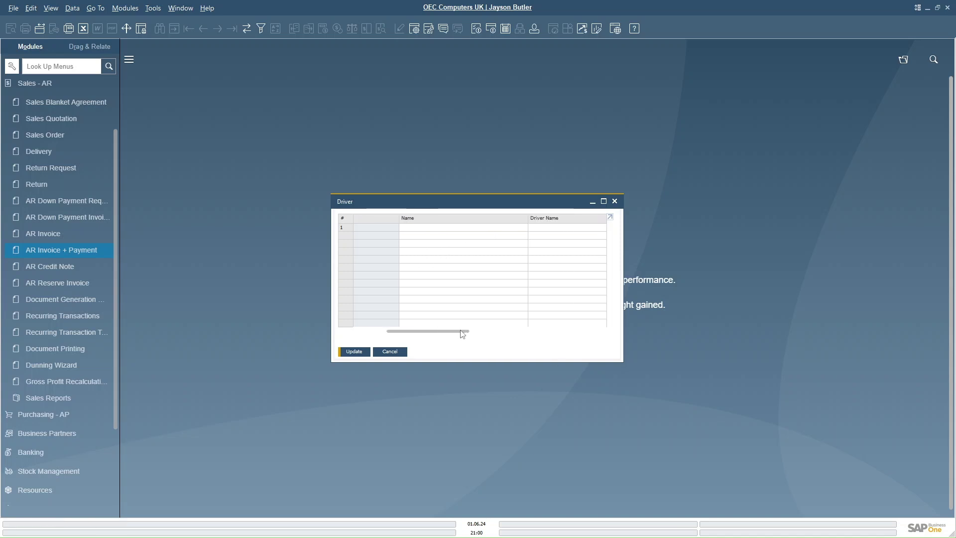
Step: Fill the first driver's Driver Name and Location Mumbai,India, then save the record
{"action": "left_click", "coordinate": [547, 231]}
{"action": "type", "text": "ABC"}
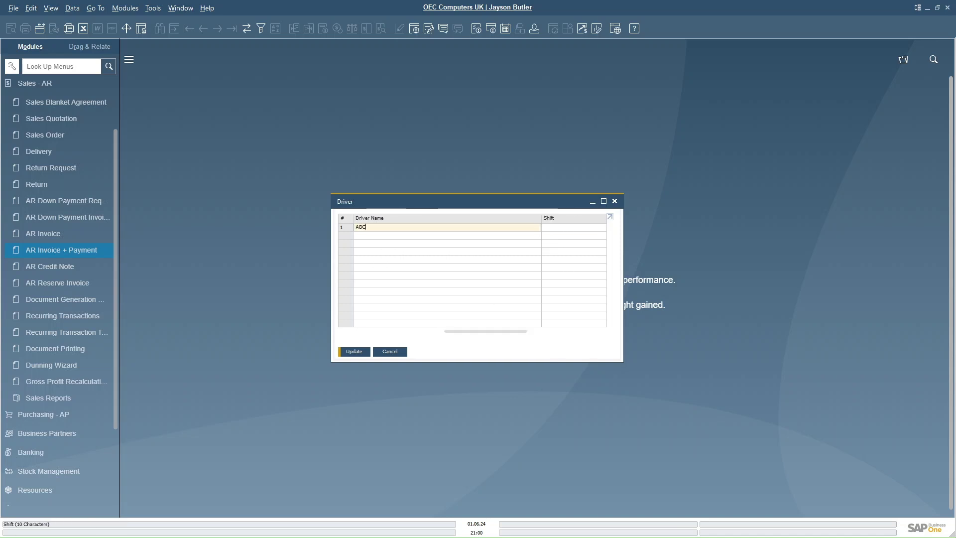
{"action": "key", "text": "Tab"}
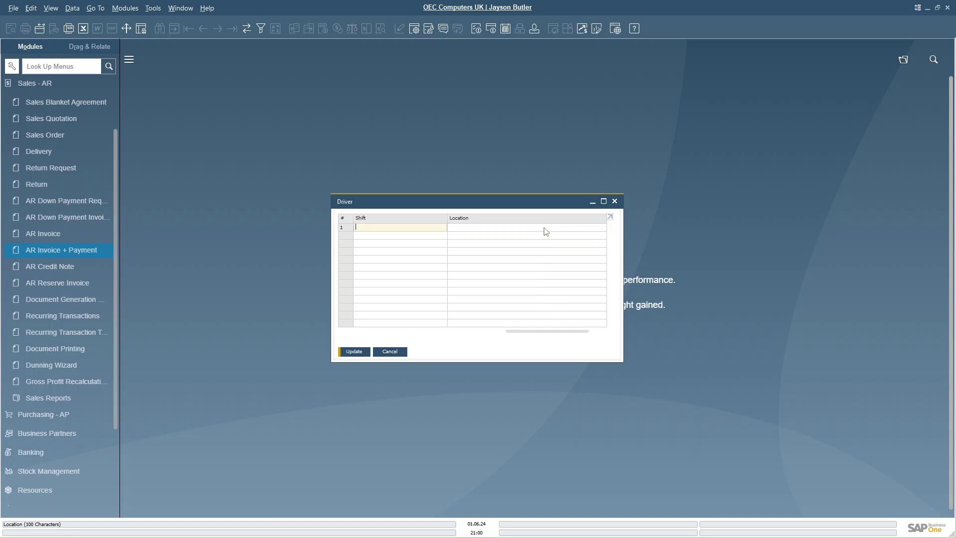
{"action": "left_click", "coordinate": [545, 227]}
{"action": "type", "text": "Mumb"}
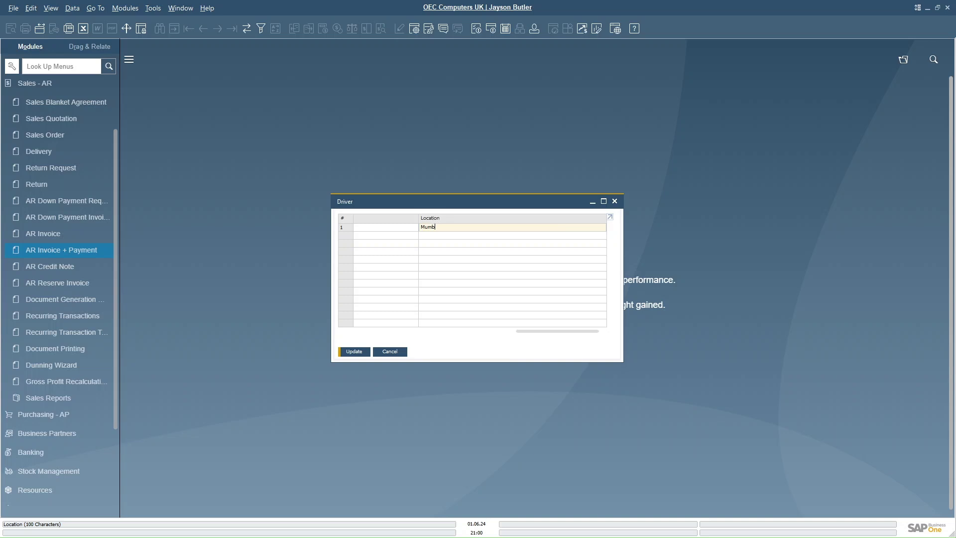
{"action": "type", "text": "ai,India"}
{"action": "left_click", "coordinate": [355, 352]}
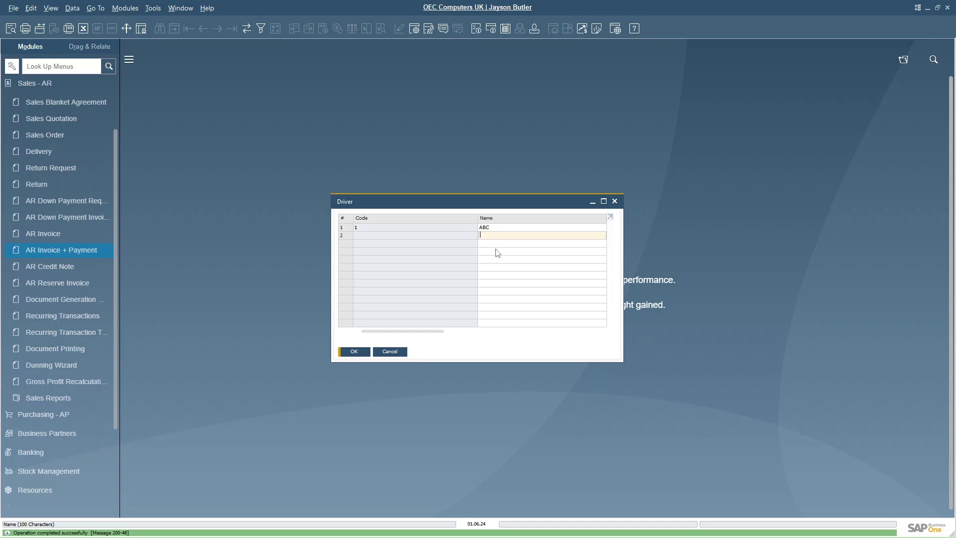
Step: Save a second driver XYZ located in Delhi,India, then close the Driver window
{"action": "type", "text": "X"}
{"action": "type", "text": "Y"}
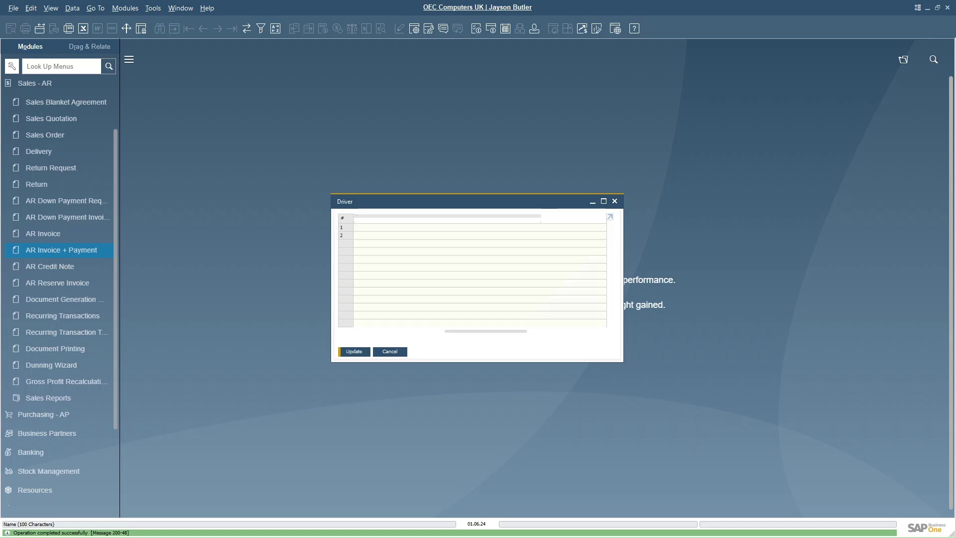
{"action": "type", "text": "XYZ"}
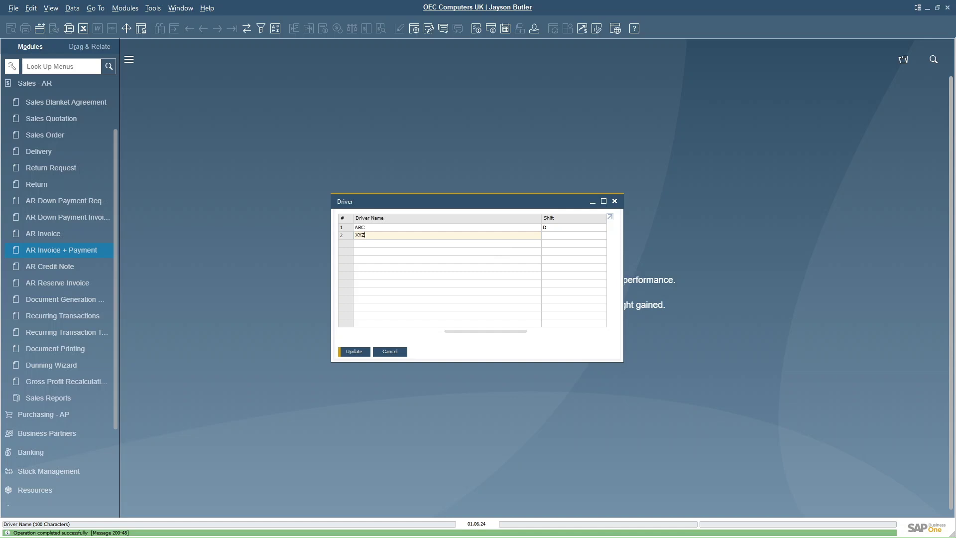
{"action": "key", "text": "Tab"}
{"action": "key", "text": "Tab"}
{"action": "type", "text": "De"}
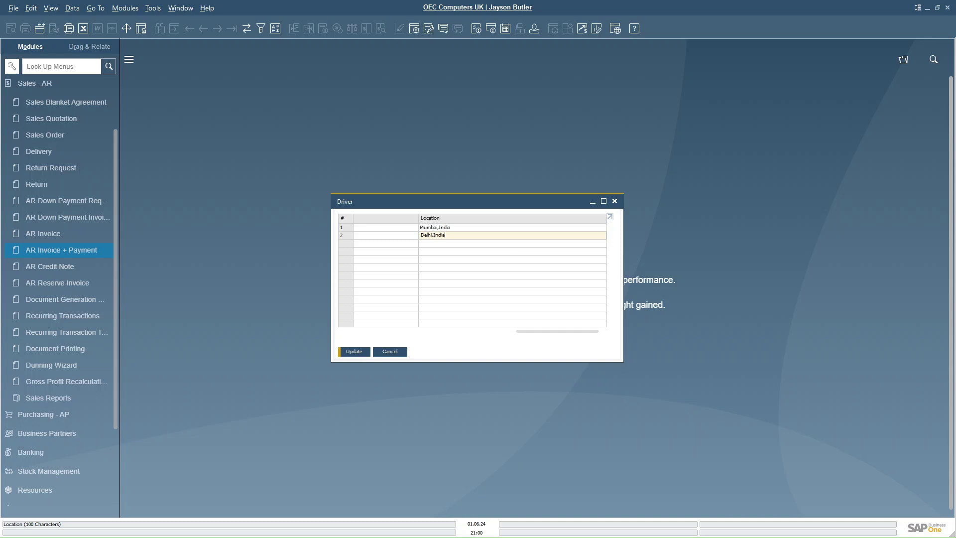
{"action": "left_click", "coordinate": [353, 353]}
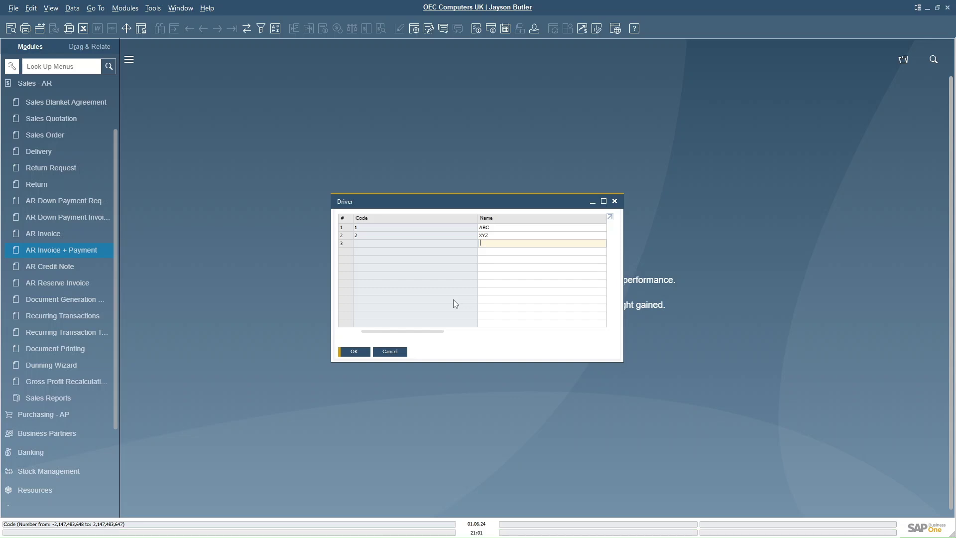
{"action": "left_click", "coordinate": [385, 351]}
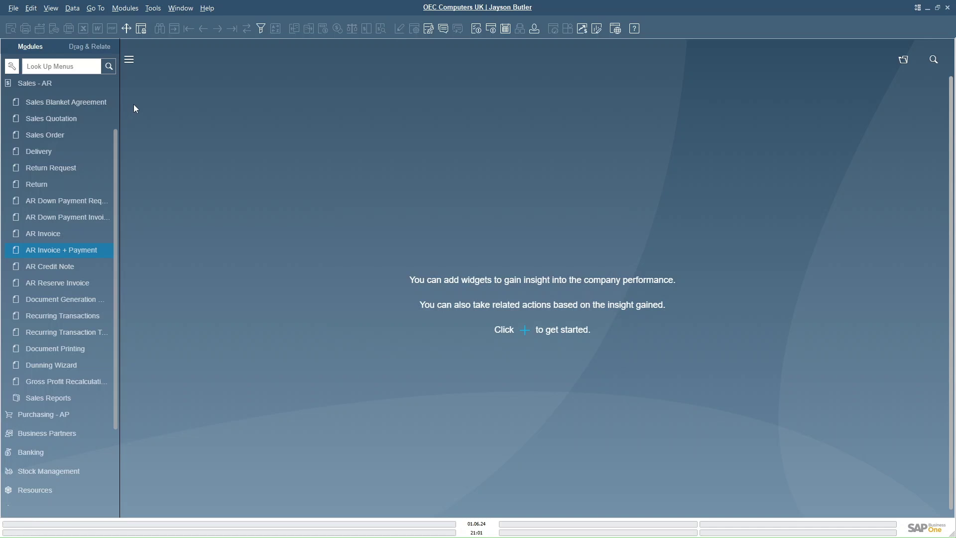
Step: In User-Defined Fields - Management, start a new field under Marketing Documents > Title
{"action": "left_click", "coordinate": [152, 8]}
{"action": "mouse_move", "coordinate": [189, 201]}
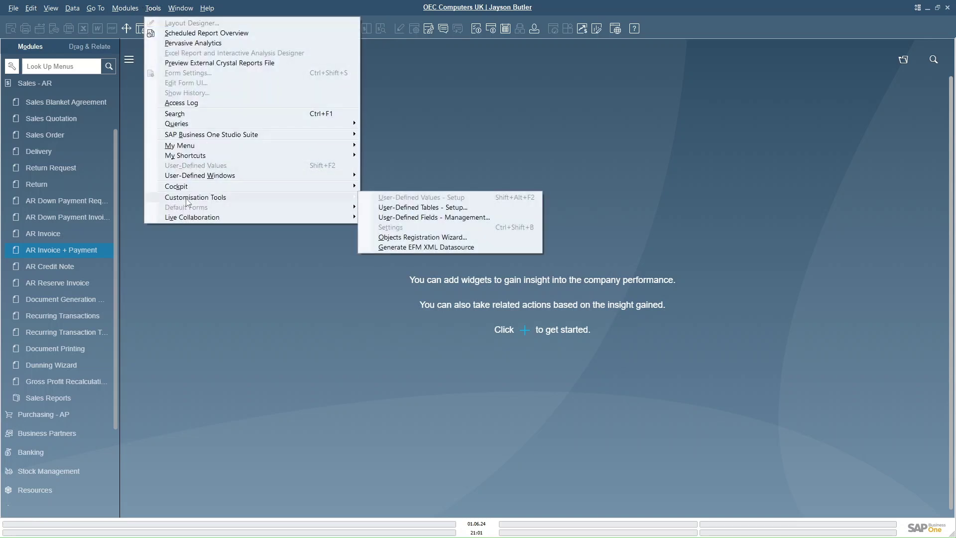
{"action": "left_click", "coordinate": [418, 219]}
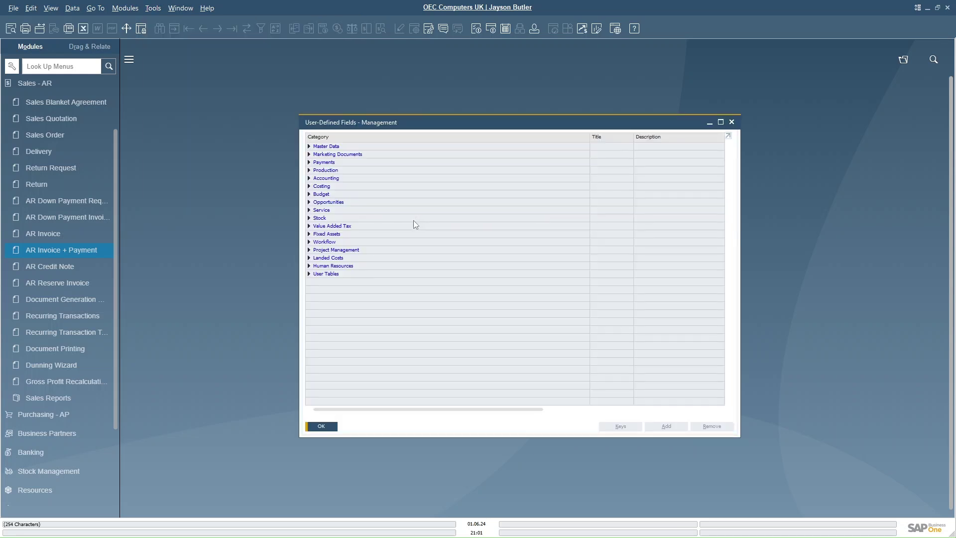
{"action": "left_click", "coordinate": [308, 154]}
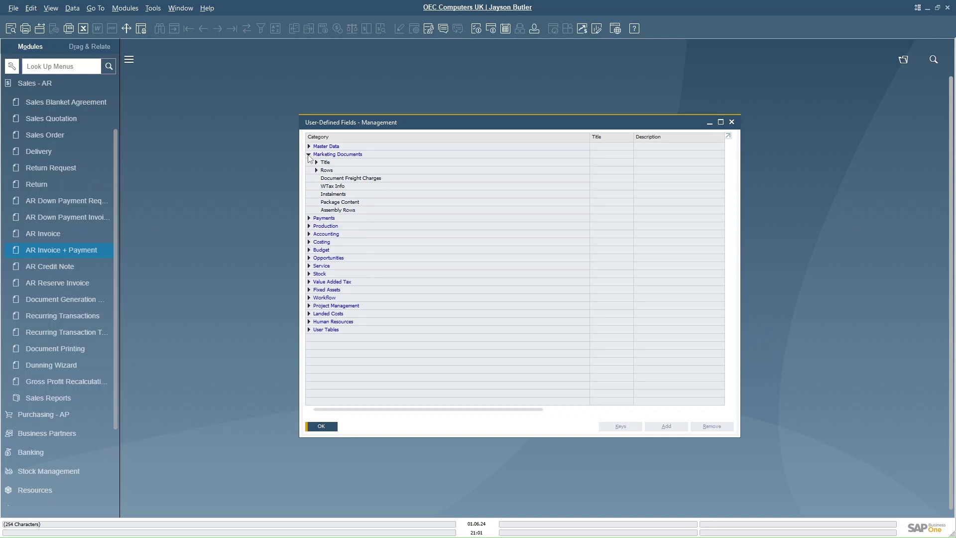
{"action": "left_click", "coordinate": [328, 163]}
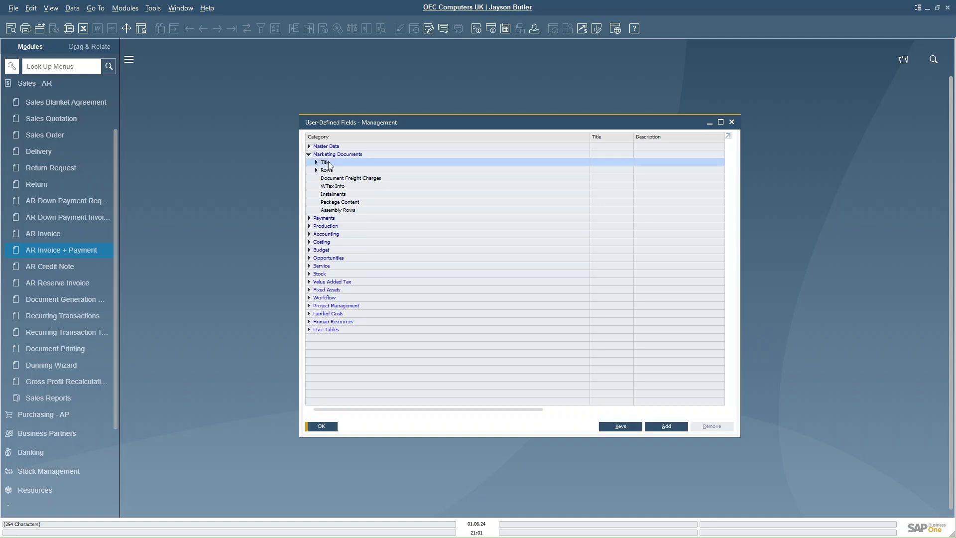
{"action": "left_click", "coordinate": [666, 426]}
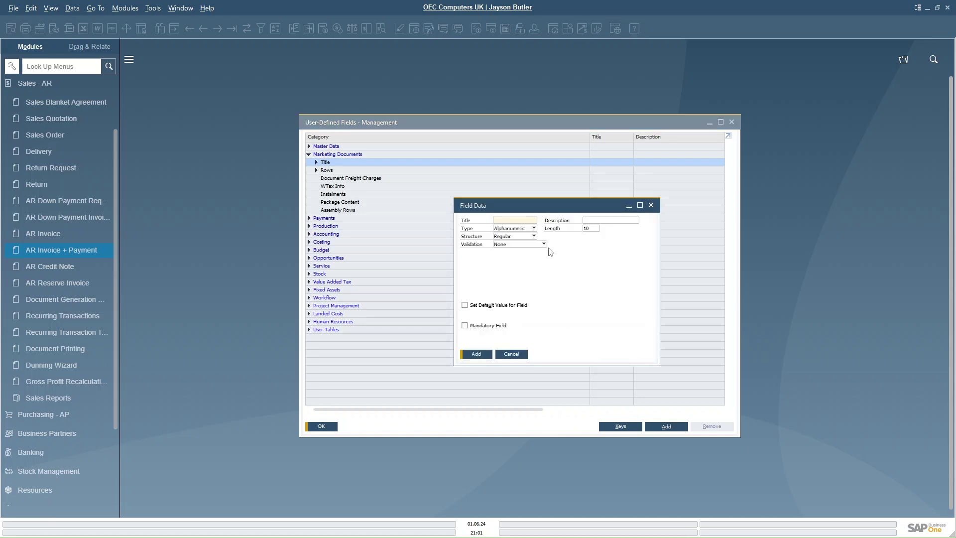
Step: Create field DriverAllocation ('Driver Allocation', length 100) linked to the DRIVER user table
{"action": "type", "text": "DiriverAllocation"}
{"action": "key", "text": "Tab"}
{"action": "type", "text": "D"}
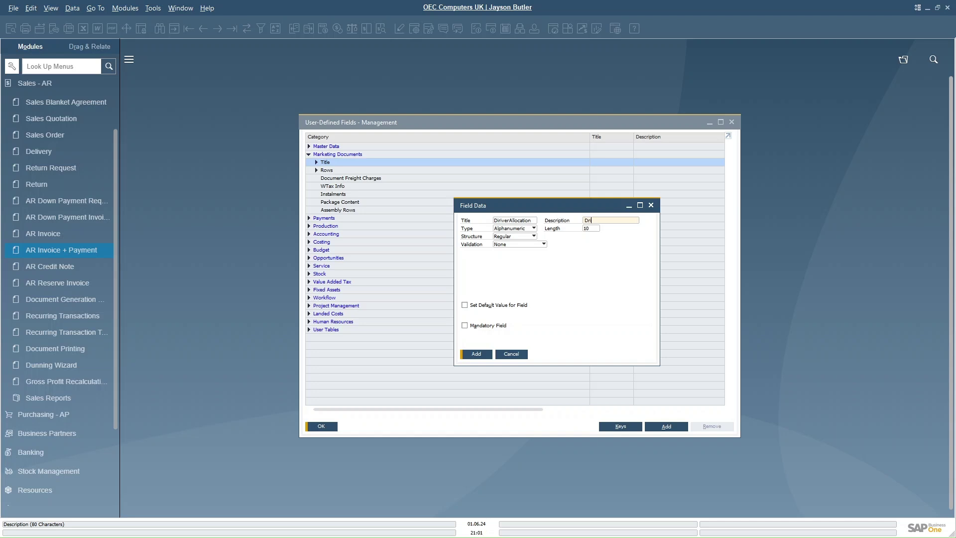
{"action": "type", "text": "river Allocation"}
{"action": "left_click", "coordinate": [594, 228]}
{"action": "type", "text": "100"}
{"action": "left_click", "coordinate": [505, 246]}
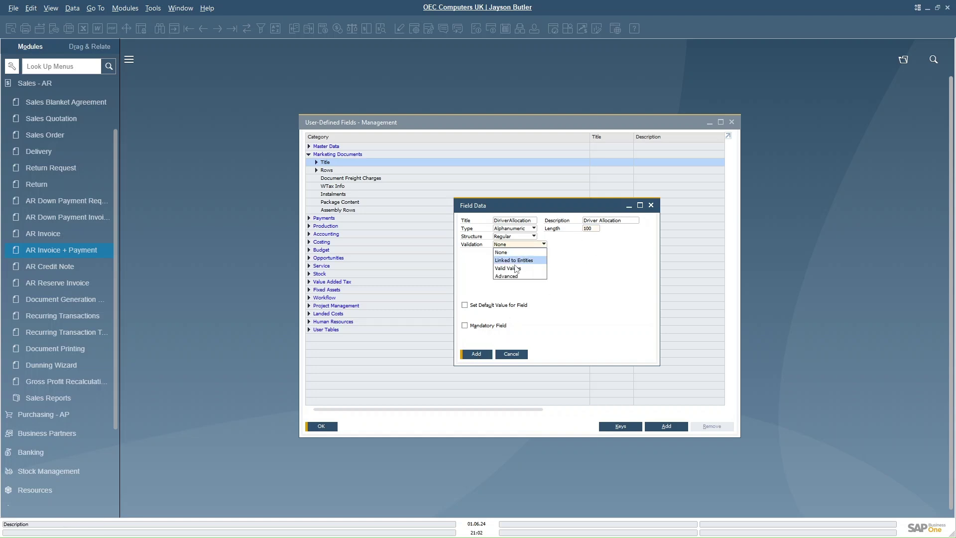
{"action": "left_click", "coordinate": [516, 261]}
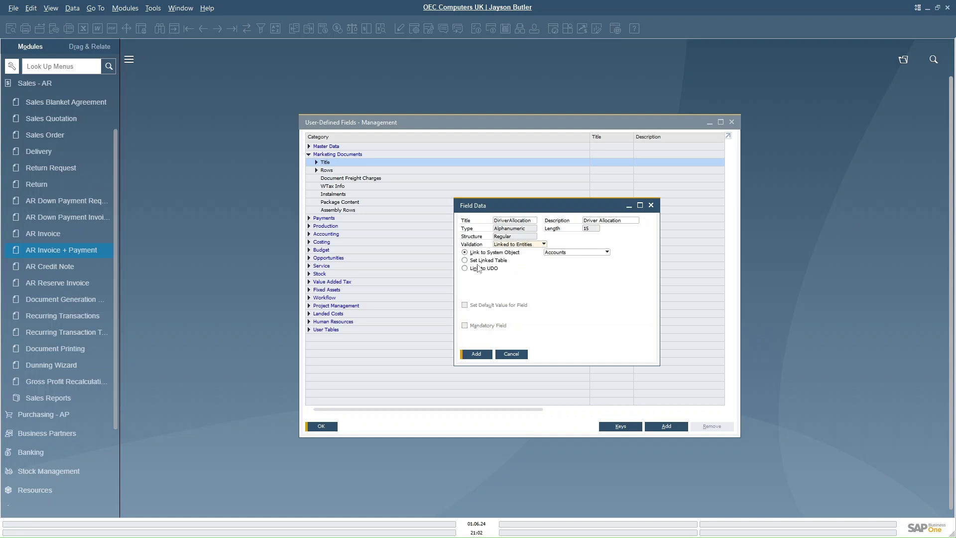
{"action": "left_click", "coordinate": [465, 260]}
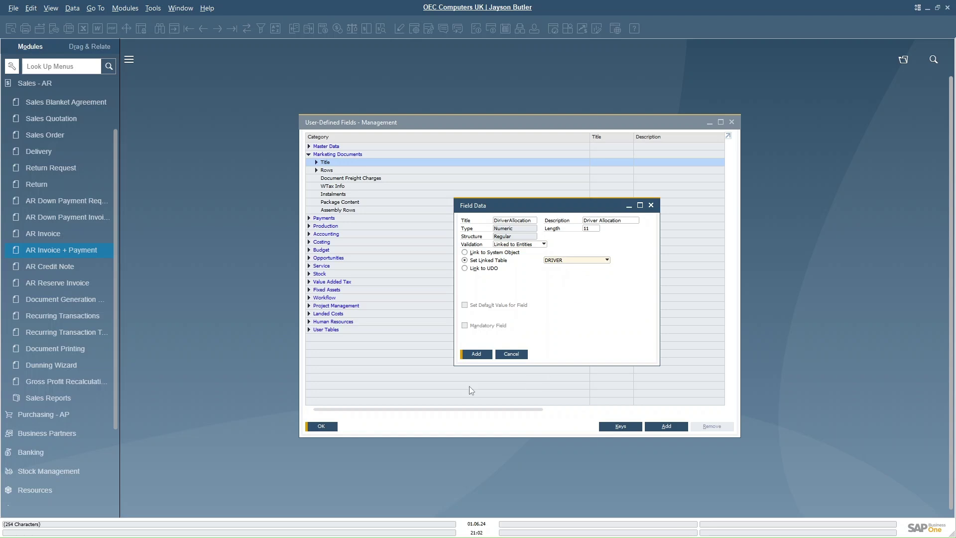
{"action": "left_click", "coordinate": [471, 355]}
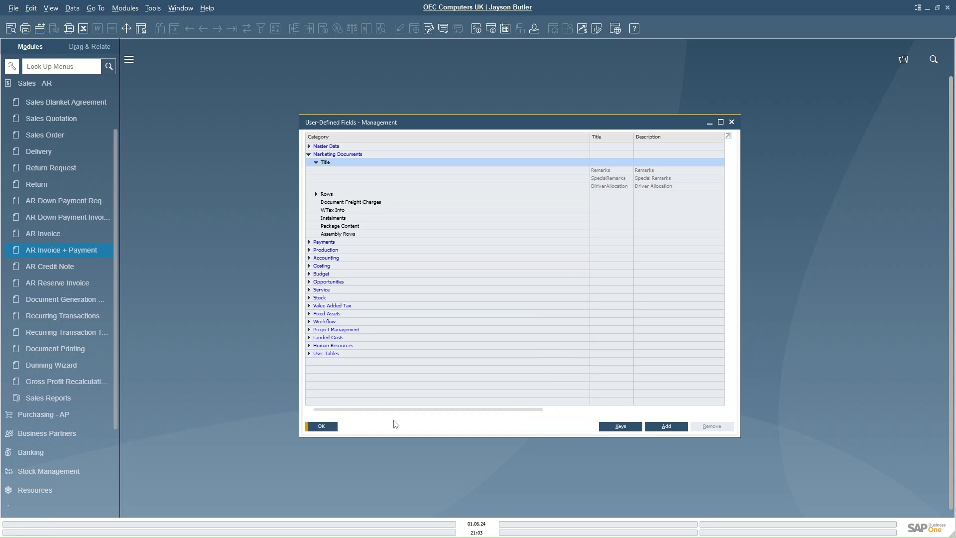
Step: Close User-Defined Fields - Management and start a new Delivery document
{"action": "left_click", "coordinate": [322, 426]}
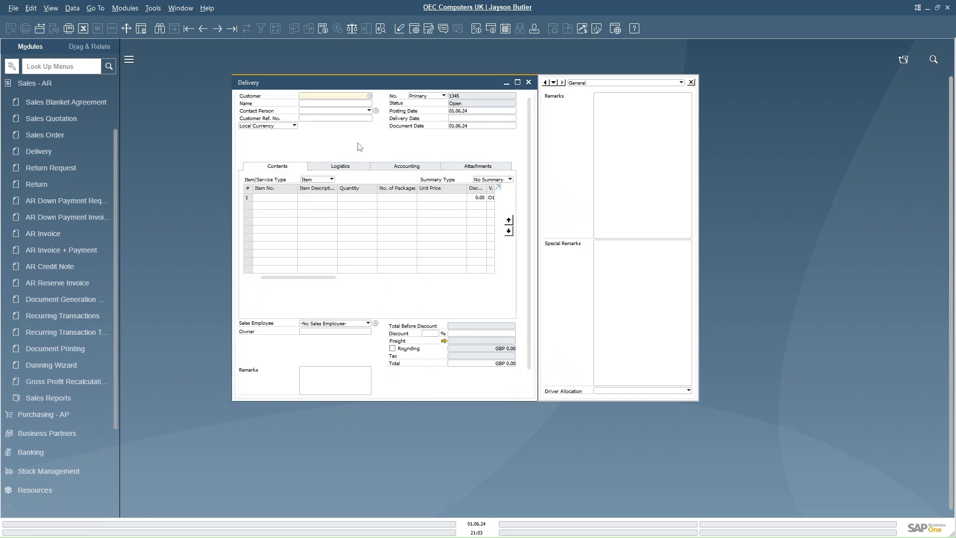
Step: List the Driver Allocation choices: drivers 1 ABC, 2 XYZ and Define New
{"action": "left_click", "coordinate": [613, 390]}
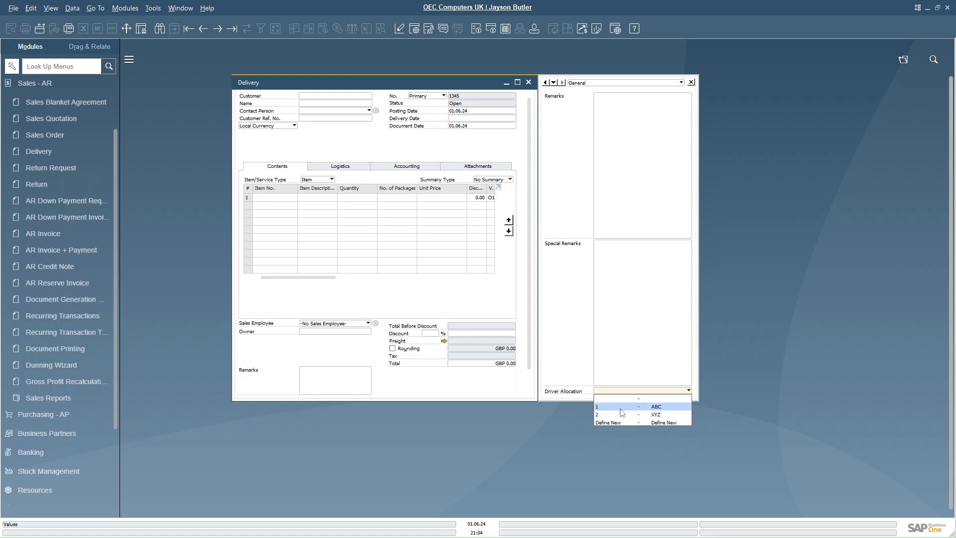
Step: Add a third driver with Name and Driver Name ZZZ, location Jamshedpur, and save it
{"action": "left_click", "coordinate": [609, 423]}
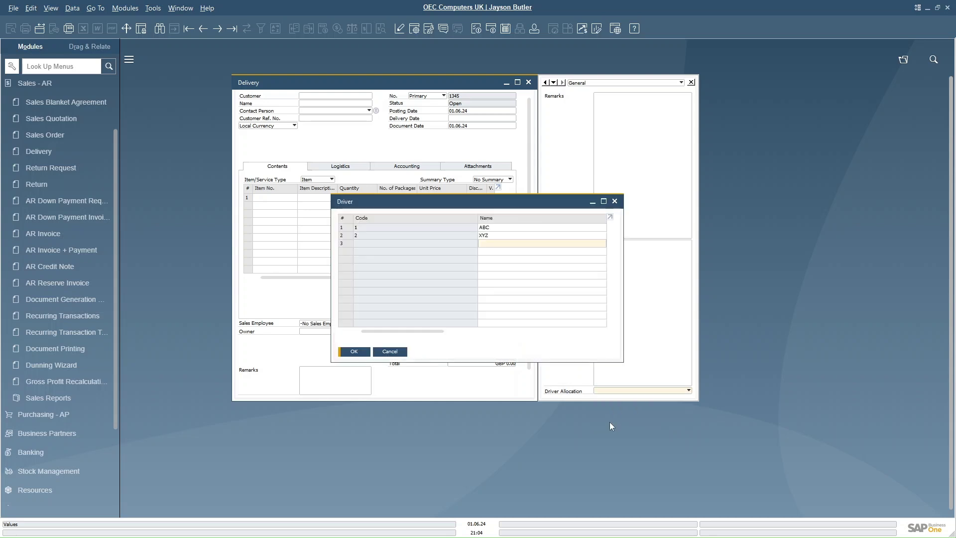
{"action": "left_click", "coordinate": [486, 244]}
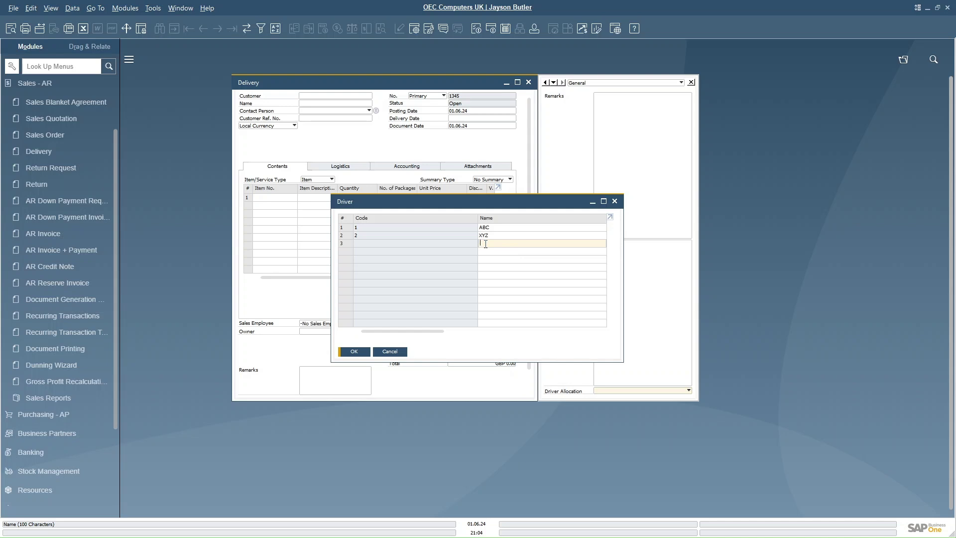
{"action": "type", "text": "ZZZ"}
{"action": "key", "text": "Tab"}
{"action": "type", "text": "ZZZ"}
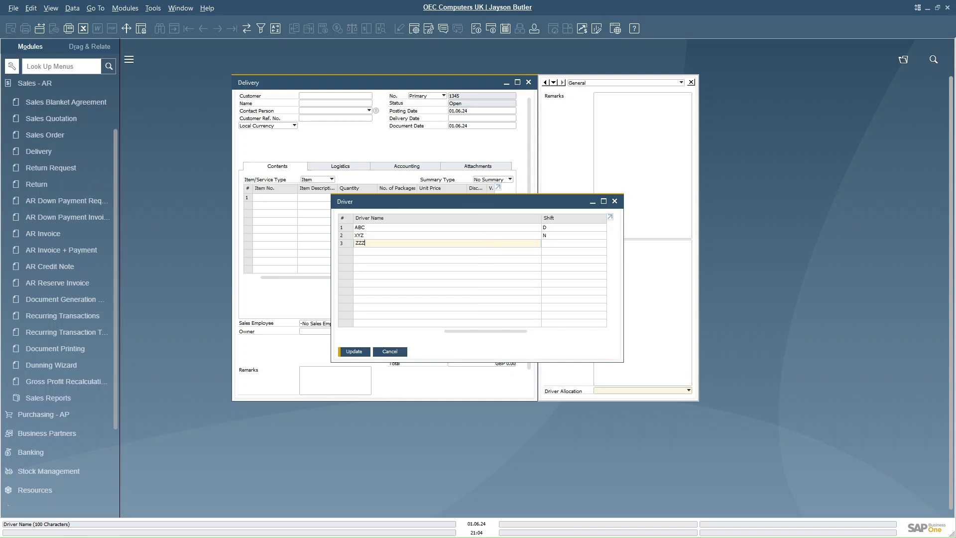
{"action": "key", "text": "Tab"}
{"action": "left_click", "coordinate": [485, 244]}
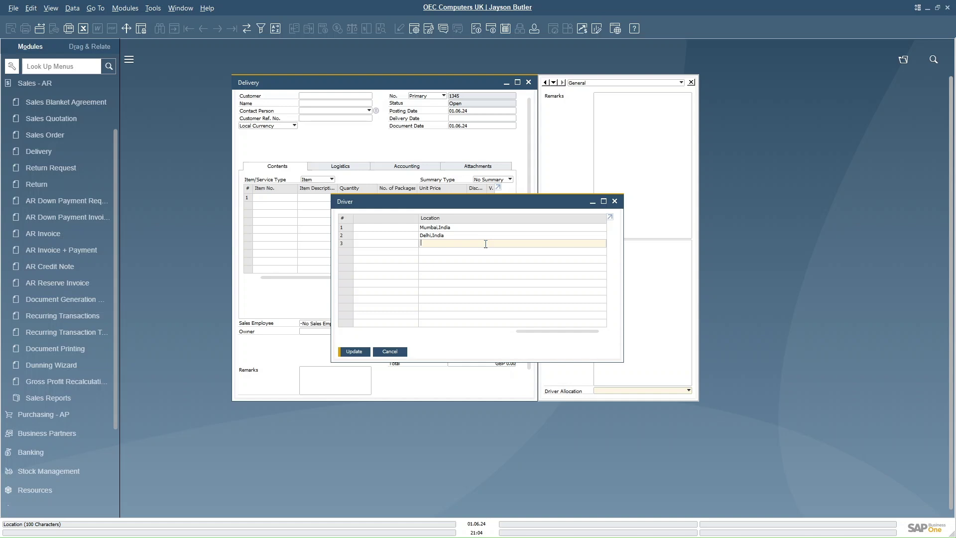
{"action": "type", "text": "Jamshedpur"}
{"action": "left_click", "coordinate": [356, 351]}
{"action": "left_click", "coordinate": [358, 352]}
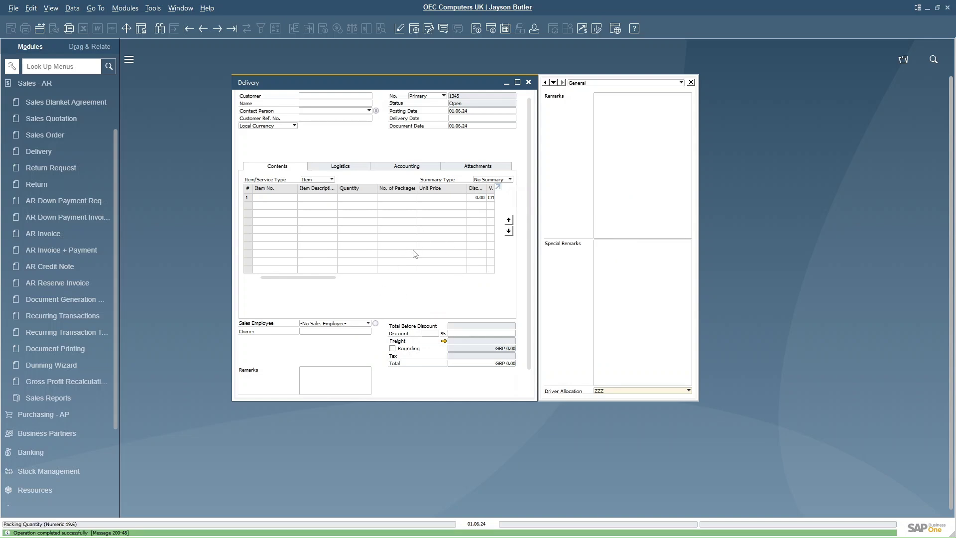
{"action": "left_click", "coordinate": [611, 392]}
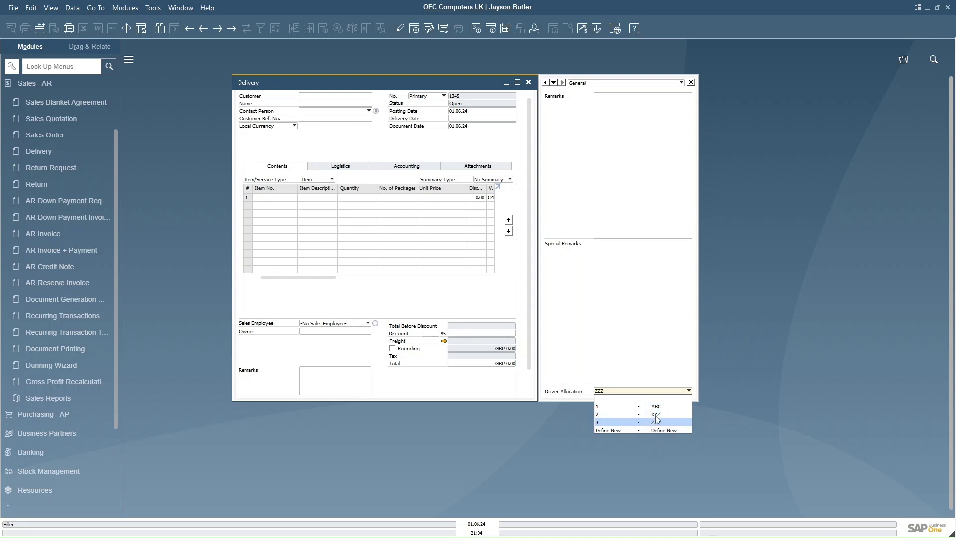
{"action": "left_click", "coordinate": [482, 384]}
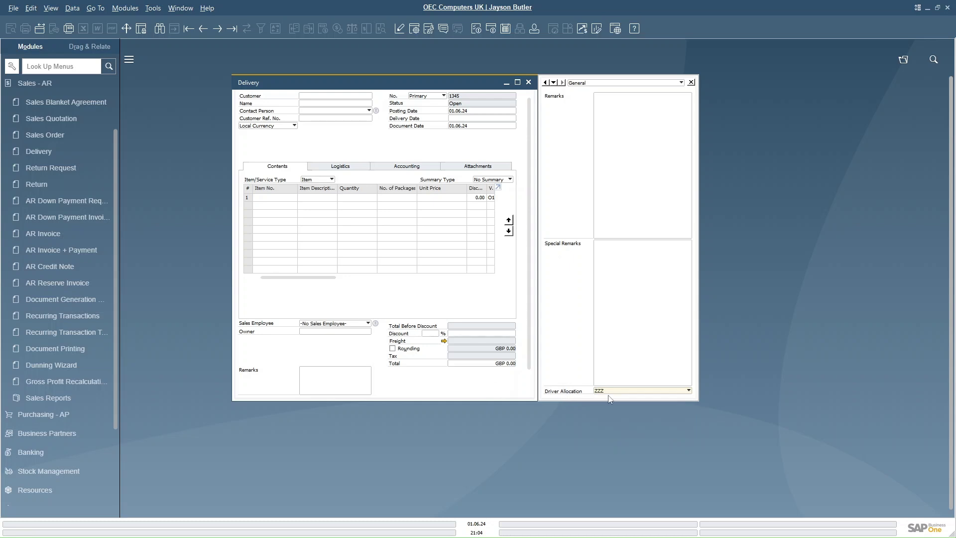